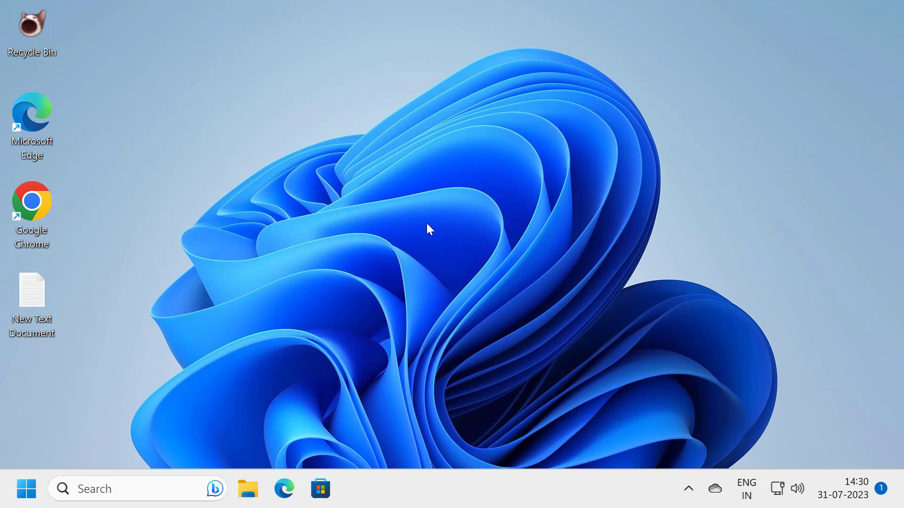
Browse through This PC and Local Disk (C:) into the Windows folder.
left_click(250, 492)
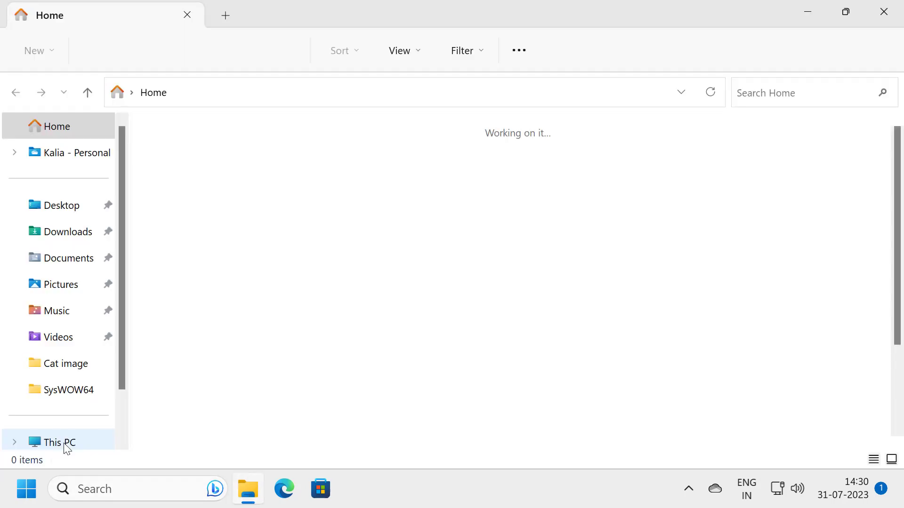
left_click(66, 445)
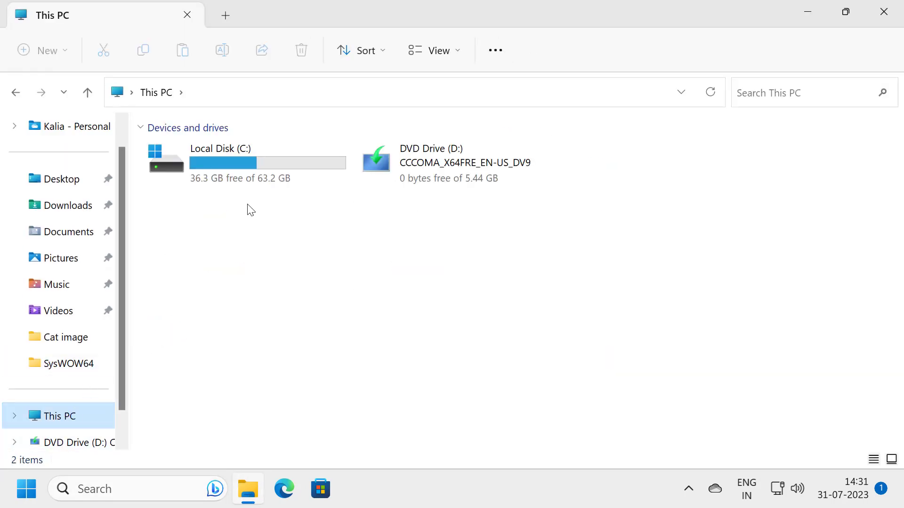
left_click(246, 171)
double_click(246, 171)
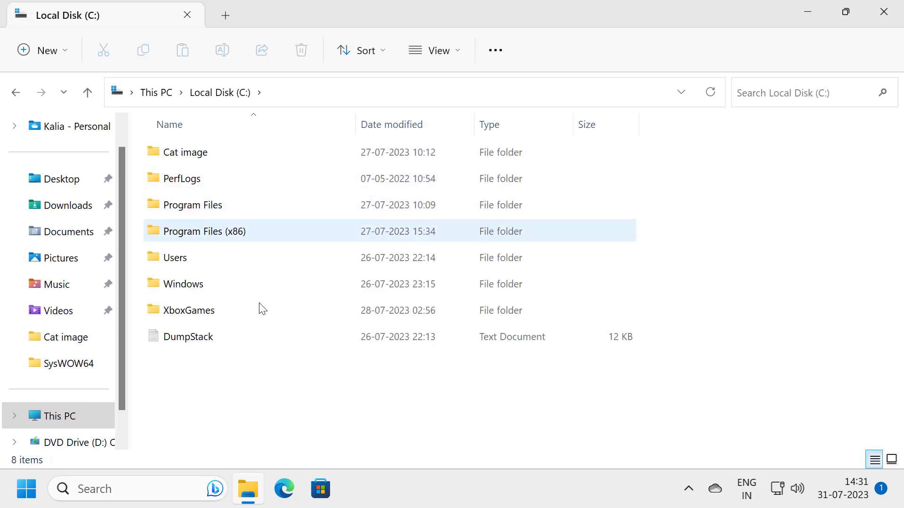
double_click(228, 285)
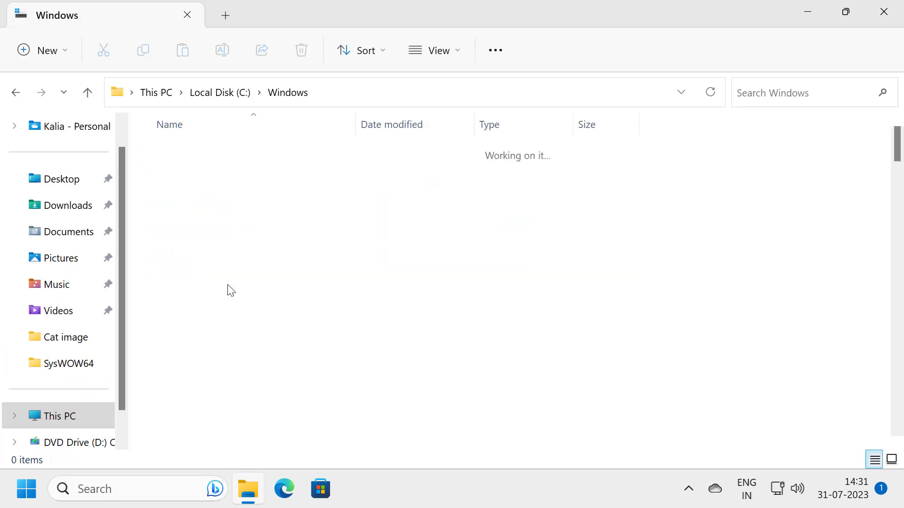
Find and select the System32 folder in the C:\Windows listing.
scroll(256, 286, "down", 20)
left_click(246, 358)
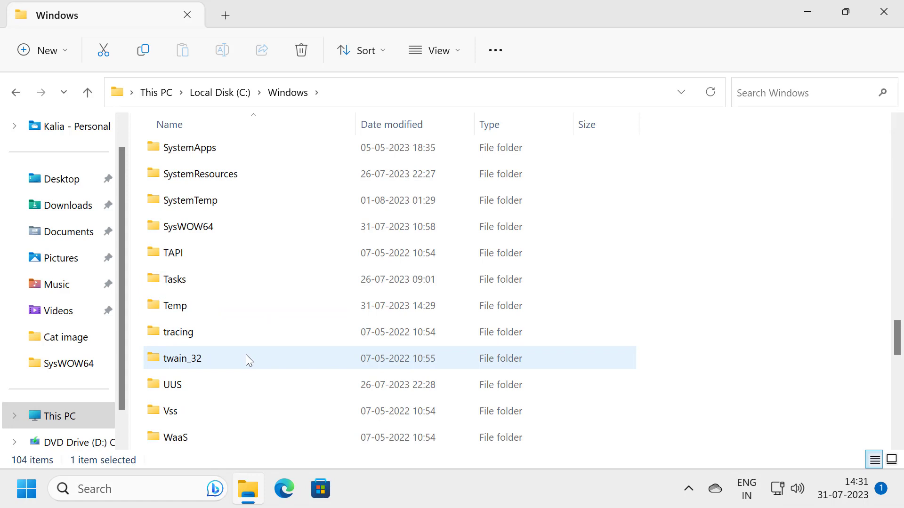
scroll(238, 343, "up", 1)
left_click(198, 289)
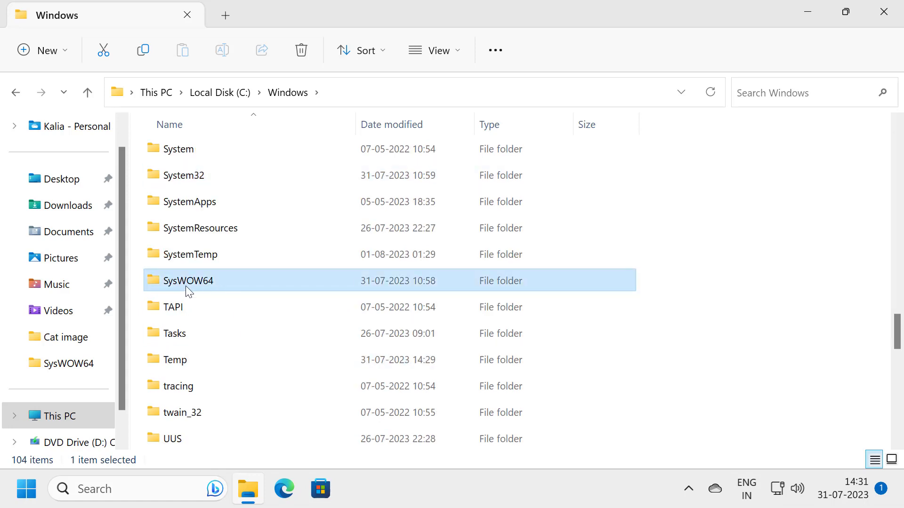
left_click(207, 188)
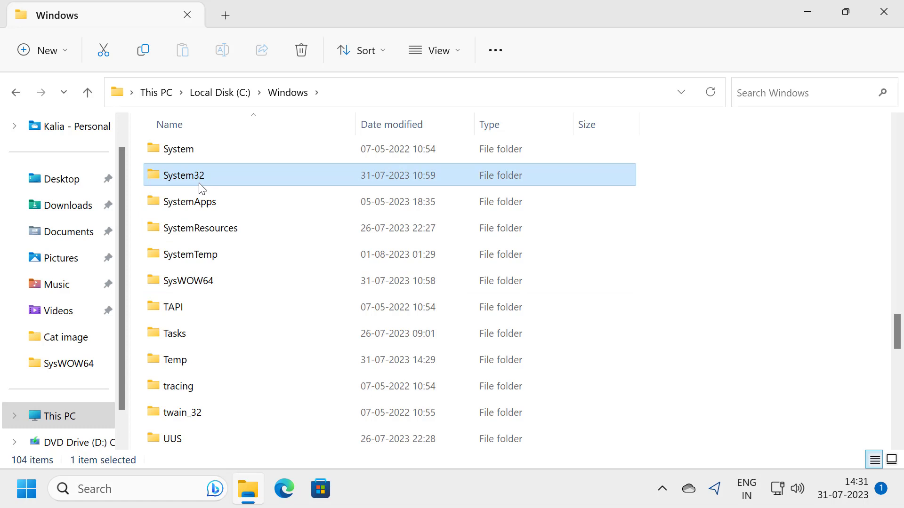
Open System32's Advanced Security Settings from its Properties Security page, showing TrustedInstaller as owner.
right_click(207, 187)
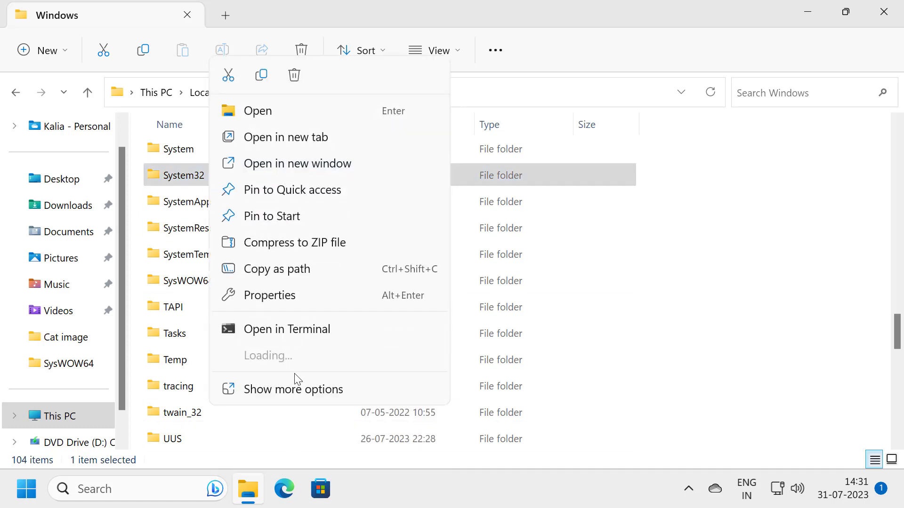
left_click(278, 297)
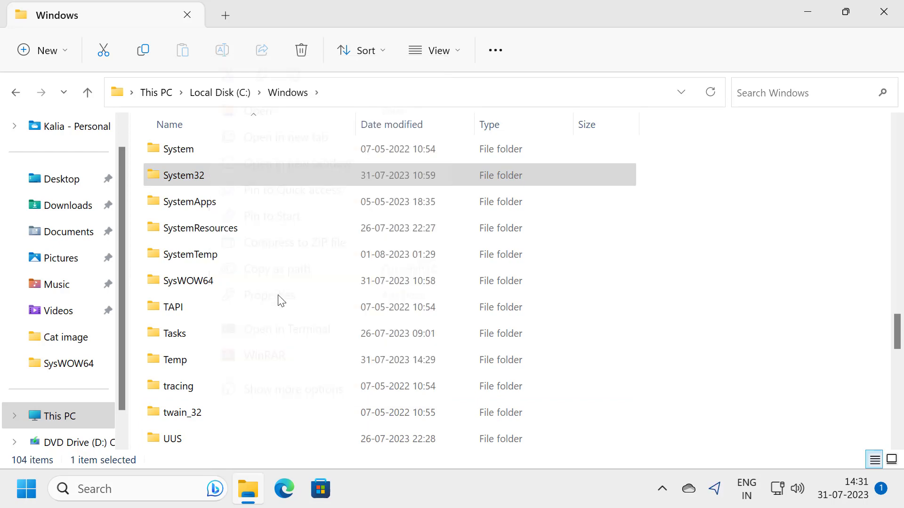
left_click(393, 104)
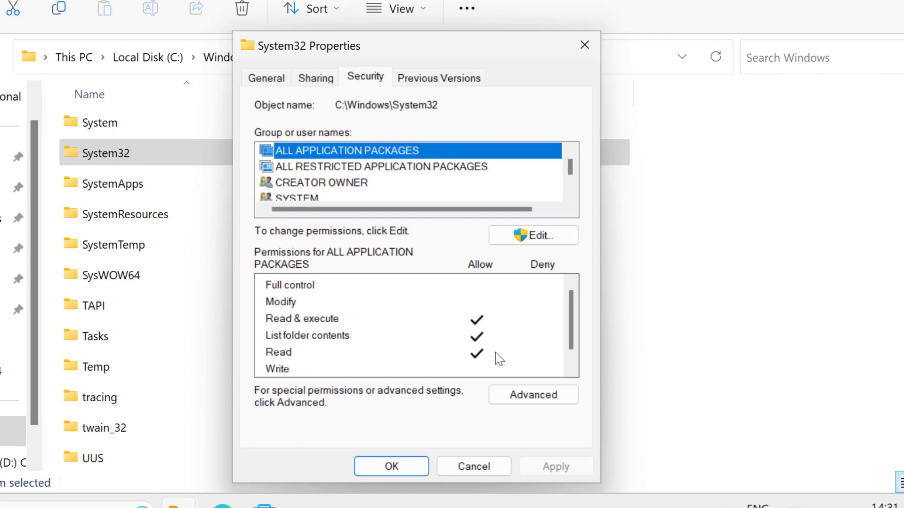
left_click(518, 399)
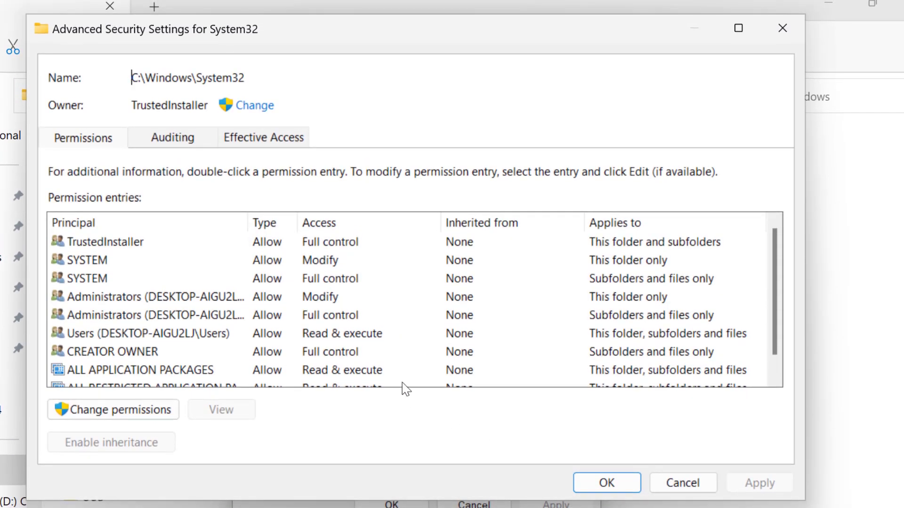
Change System32's owner from TrustedInstaller to the verified 'users' group.
left_click(257, 112)
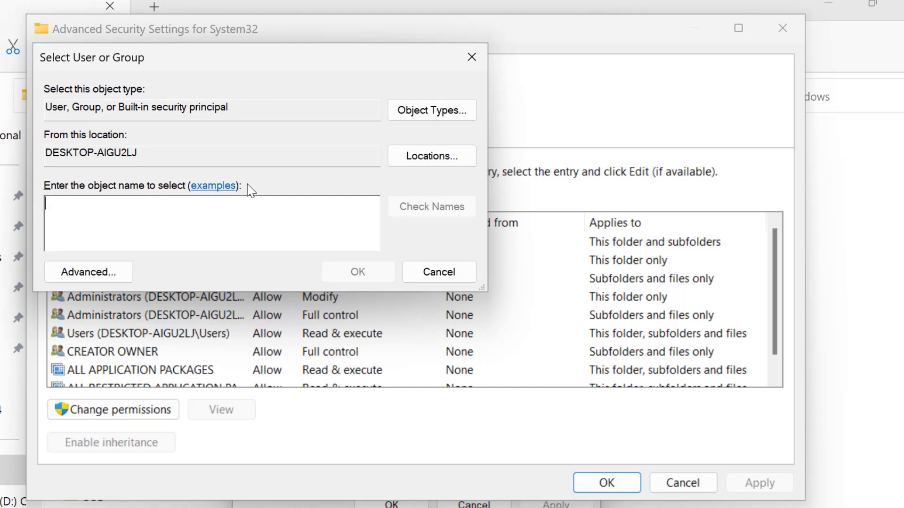
type("use")
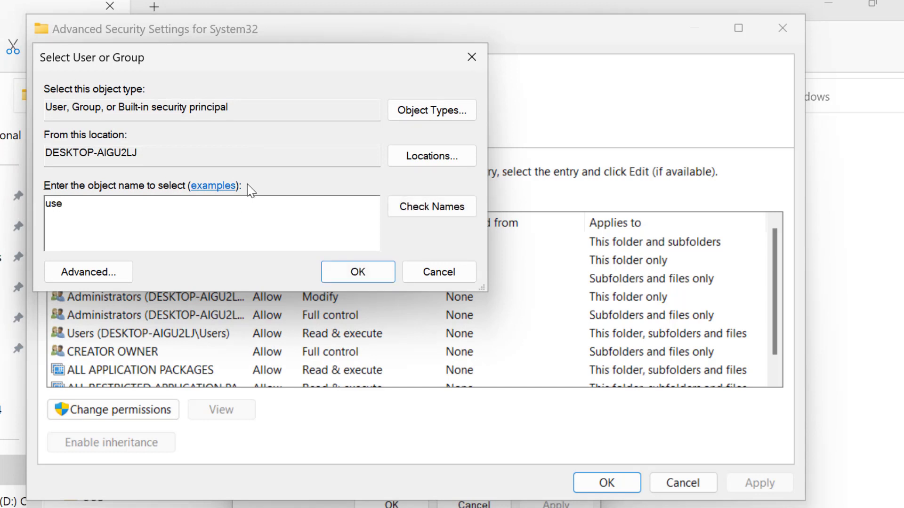
type("rs")
left_click(405, 209)
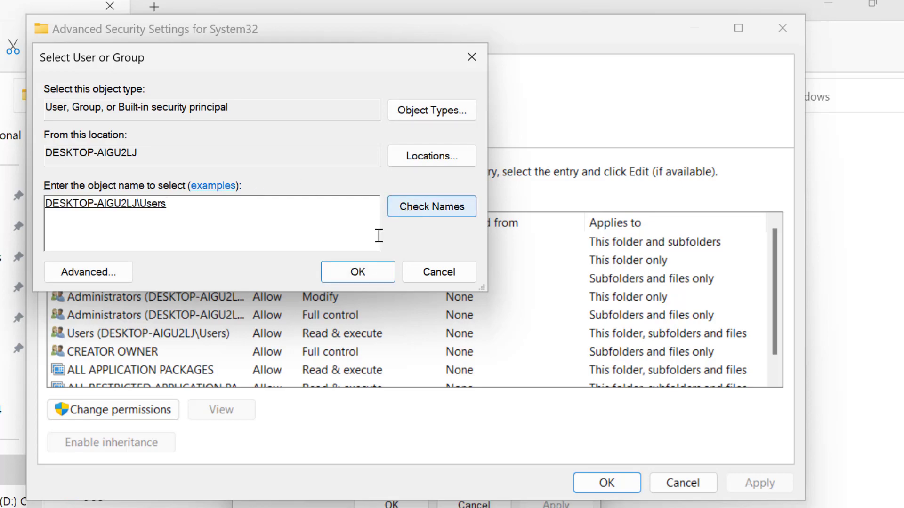
left_click(368, 277)
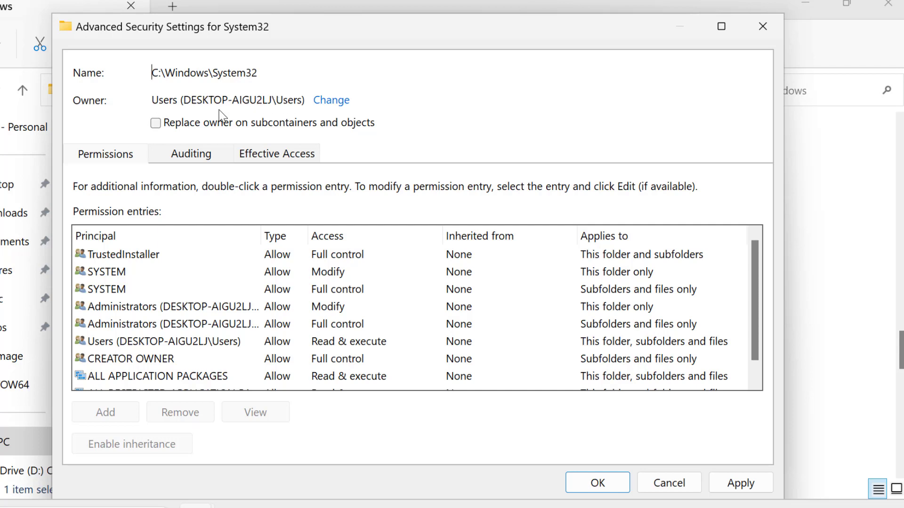
Apply Users ownership to all System32 subcontainers and objects, accepting the Windows Security prompt.
left_click(156, 125)
left_click(709, 491)
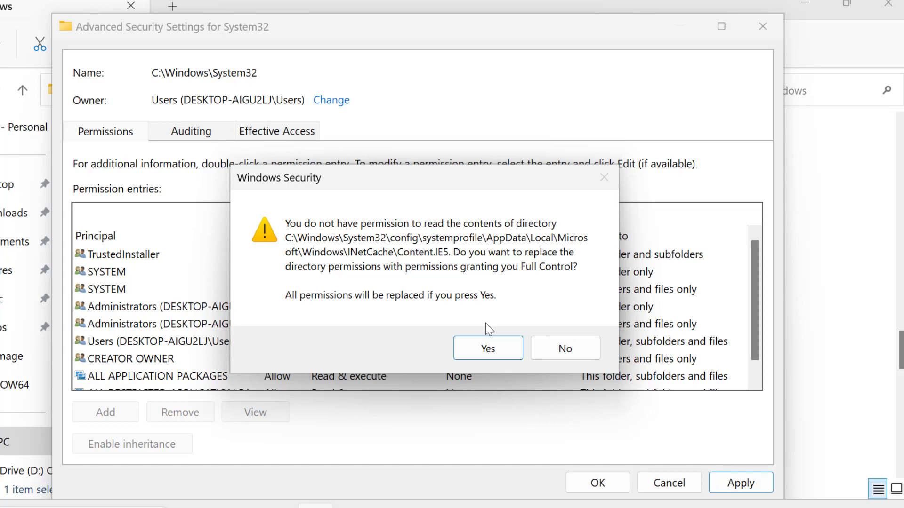
left_click(509, 351)
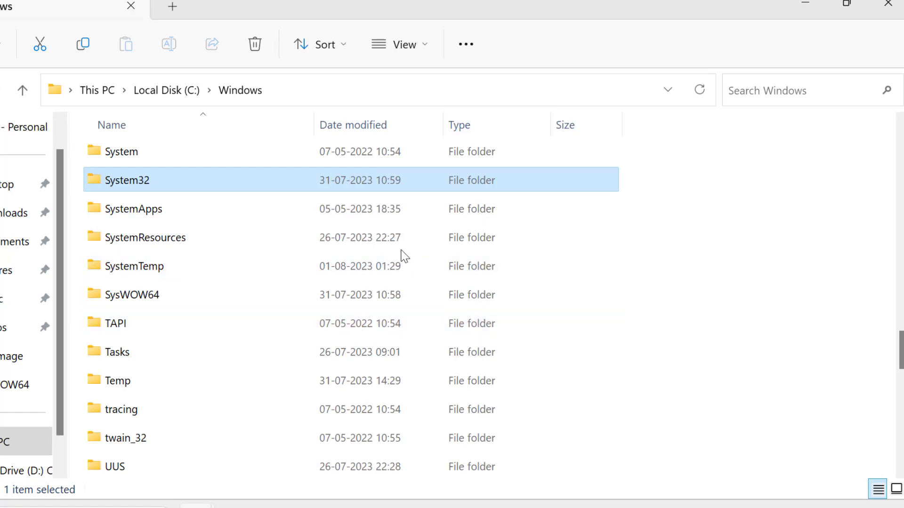
Select the Users group in System32's Security properties to view its Read-only permissions.
right_click(163, 183)
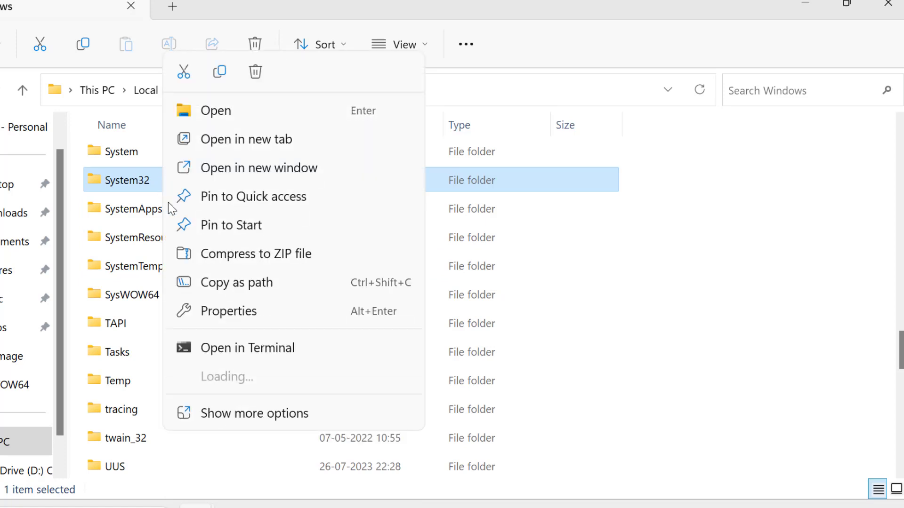
left_click(210, 316)
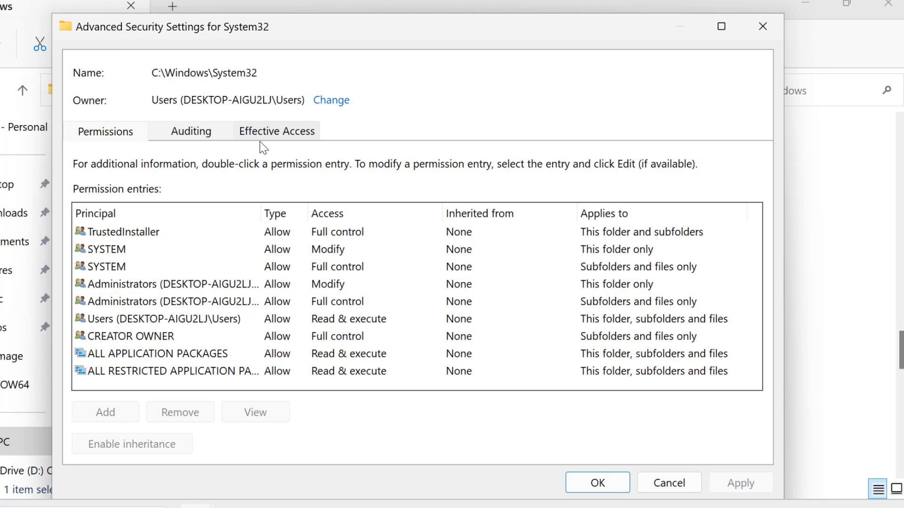
left_click(760, 27)
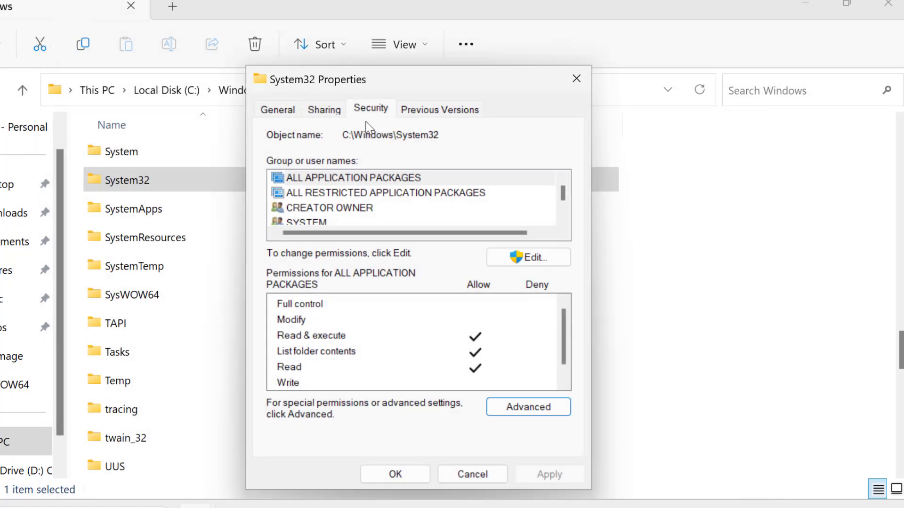
scroll(415, 198, "down", 2)
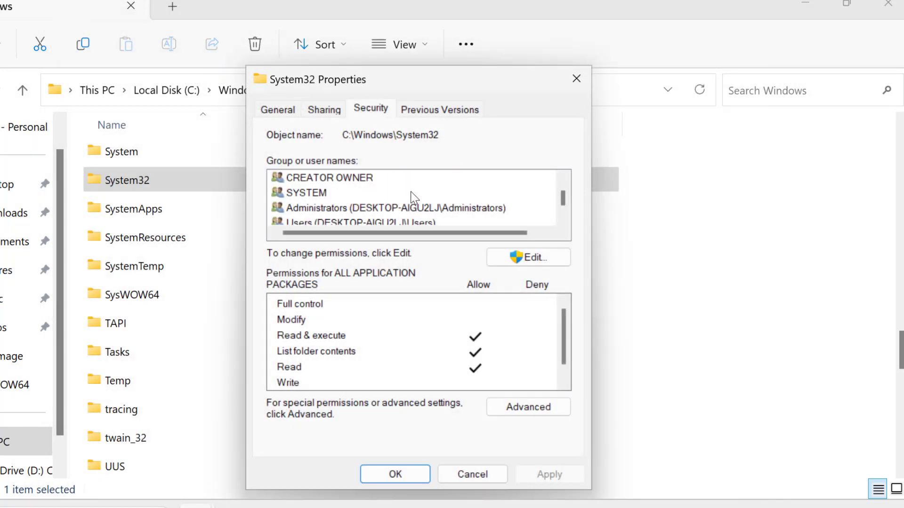
left_click(364, 196)
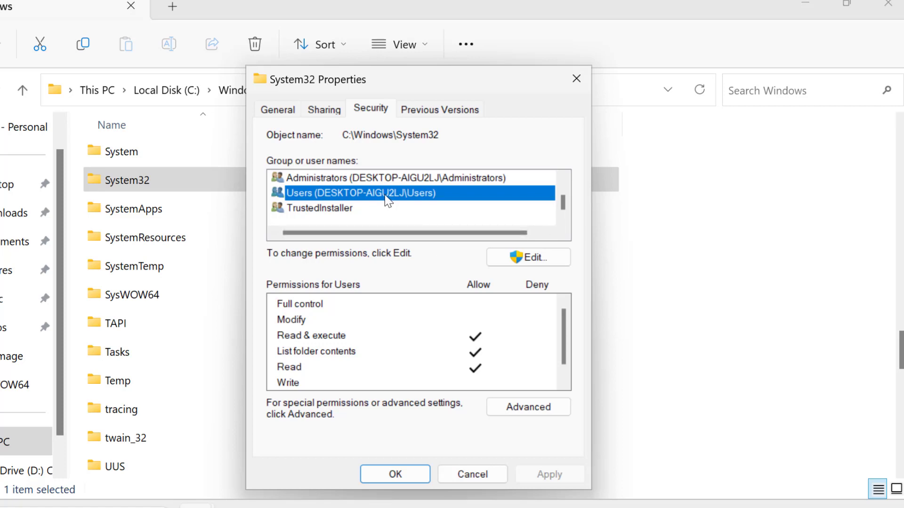
Remove the Users group entry from System32's permissions.
left_click(504, 263)
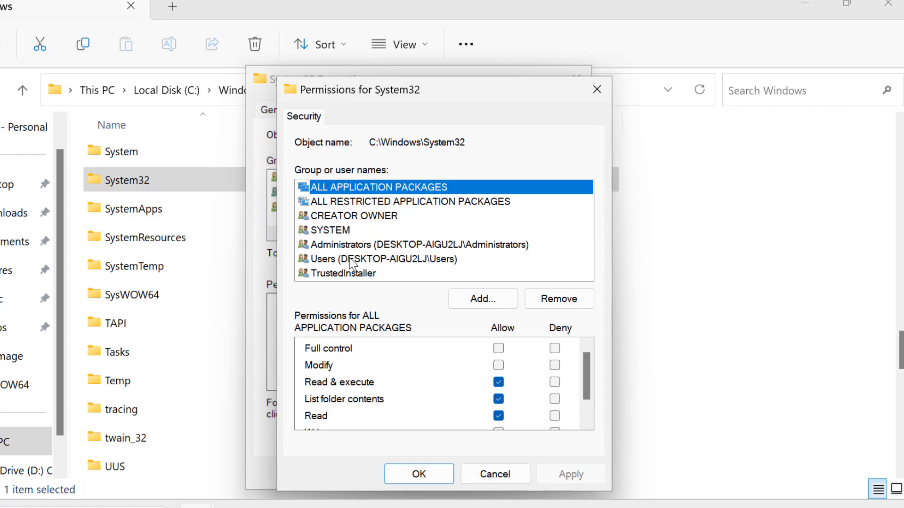
left_click(324, 264)
left_click(542, 300)
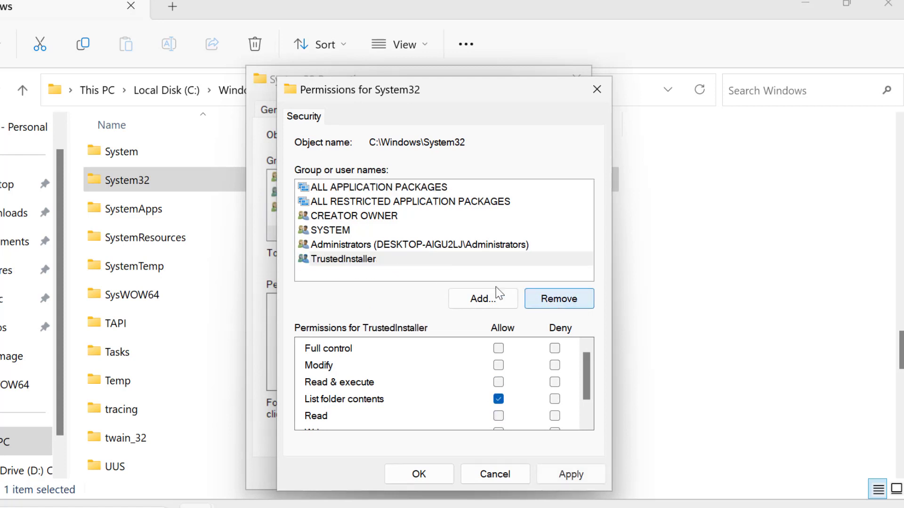
Add the 'users' group back to the permissions list after checking the name.
left_click(479, 309)
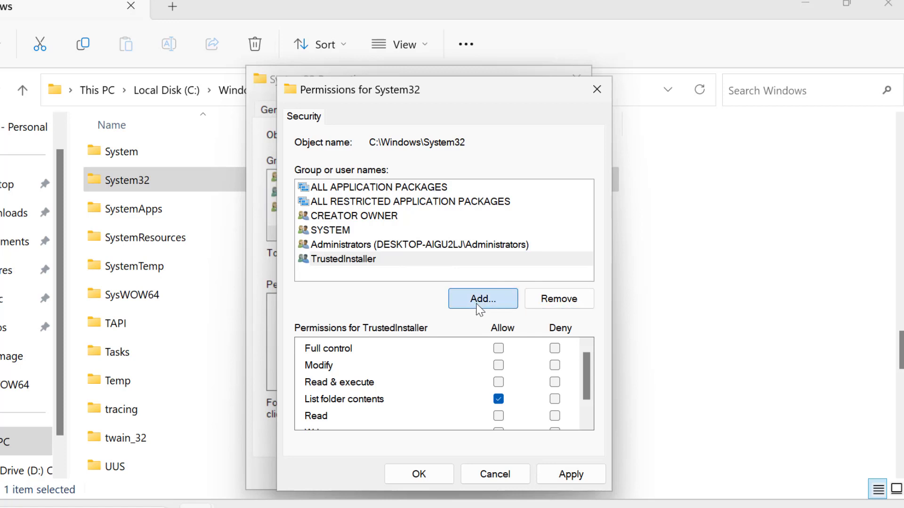
type("us")
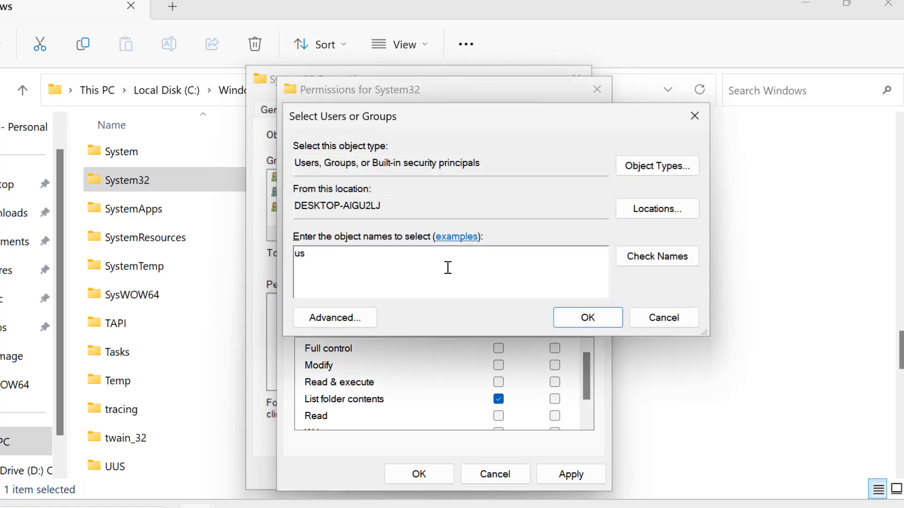
key("BackSpace")
key("BackSpace")
type("users")
left_click(662, 262)
left_click(604, 323)
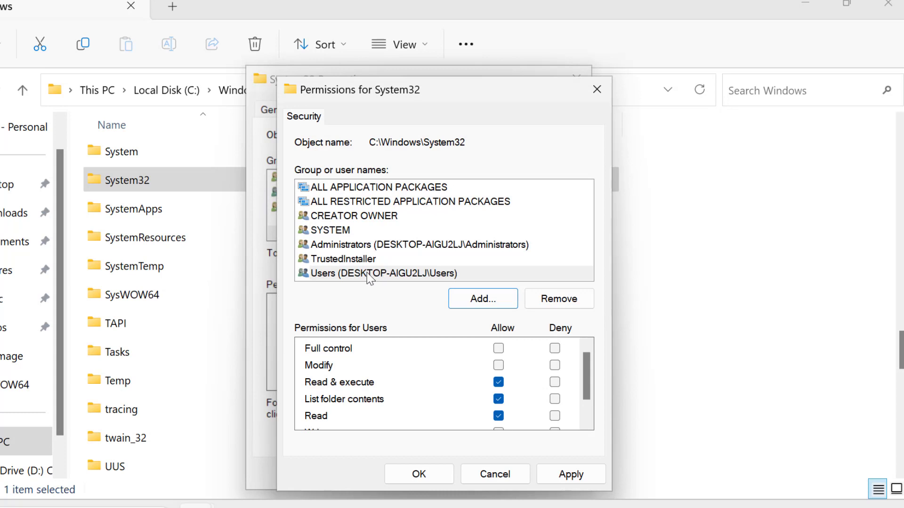
Allow Full control for Users on System32 and confirm the system folder warning.
left_click(351, 279)
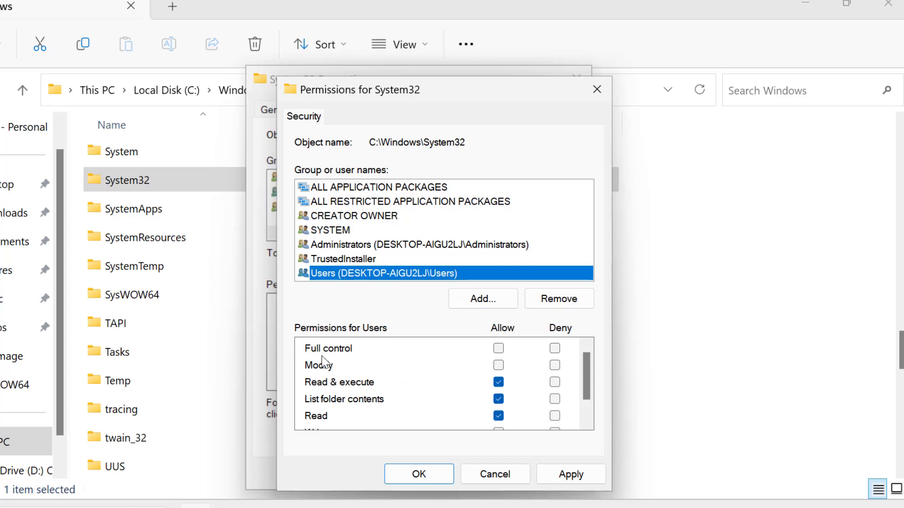
left_click(499, 349)
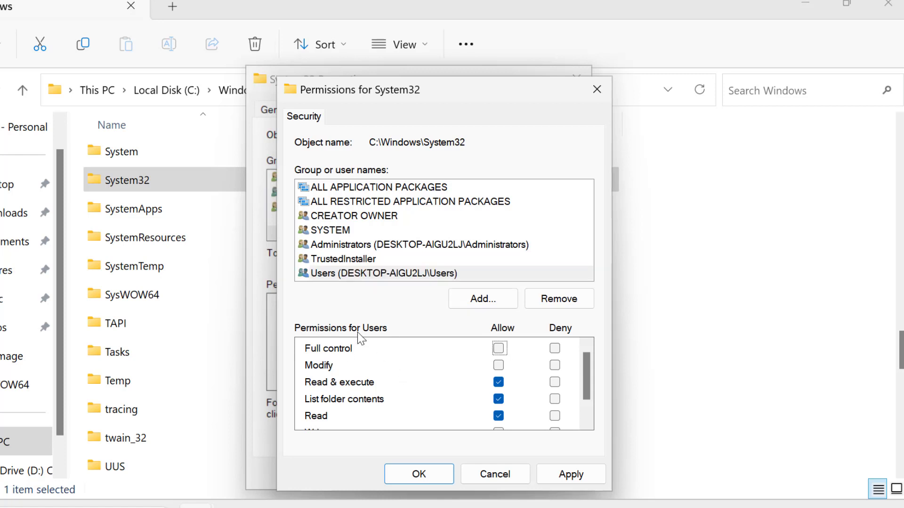
left_click(500, 348)
scroll(469, 377, "down", 1)
scroll(438, 406, "up", 1)
left_click(571, 474)
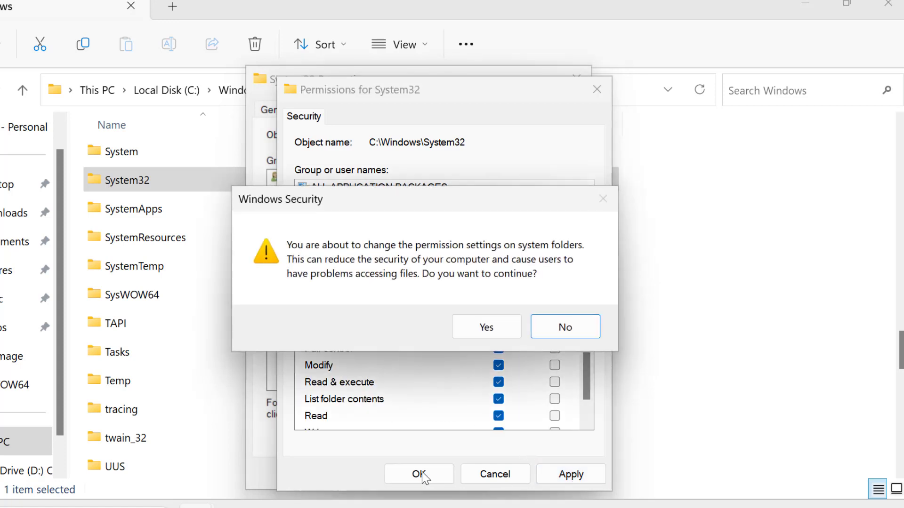
left_click(490, 325)
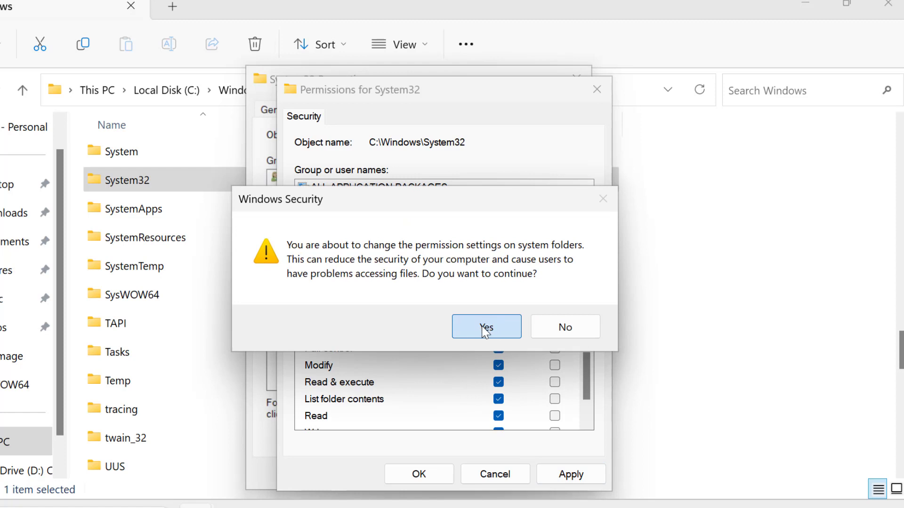
left_click(475, 335)
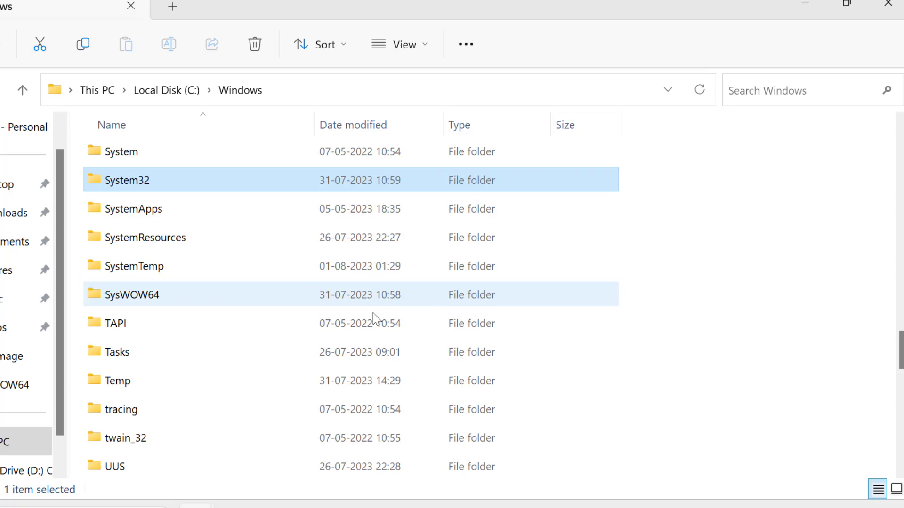
Wait for the Full control permissions to finish applying across System32.
mouse_move(157, 297)
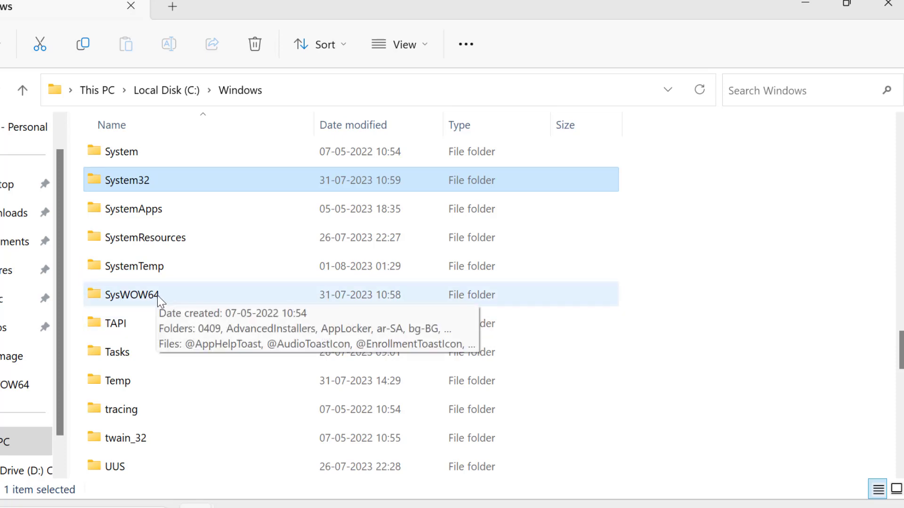